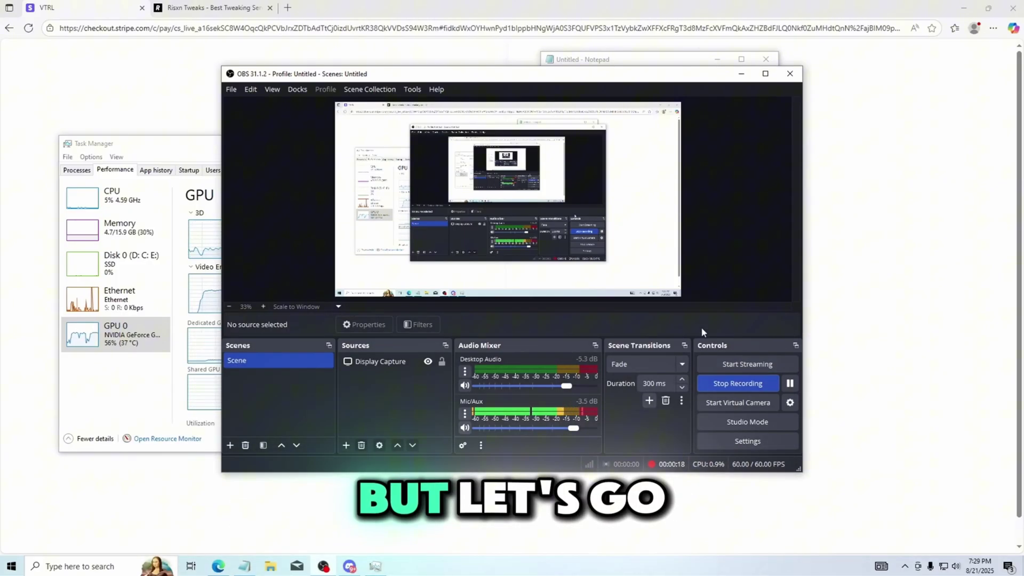
Bring Task Manager forward and view the CPU, Memory and GPU 0 (GTX 1660 SUPER) performance pages
click(160, 143)
key(Up)
key(Up)
key(Up)
key(Up)
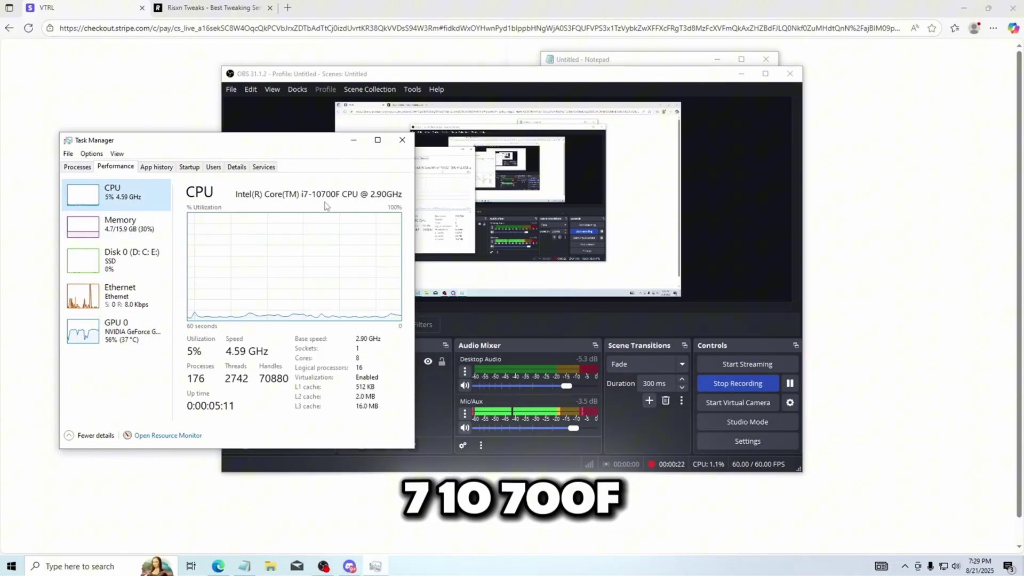
key(Down)
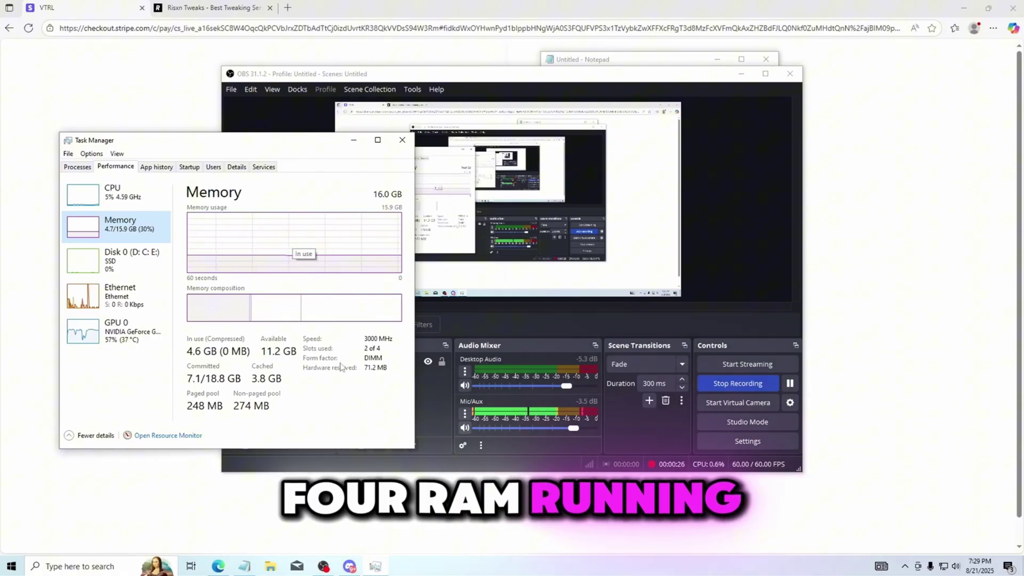
click(96, 345)
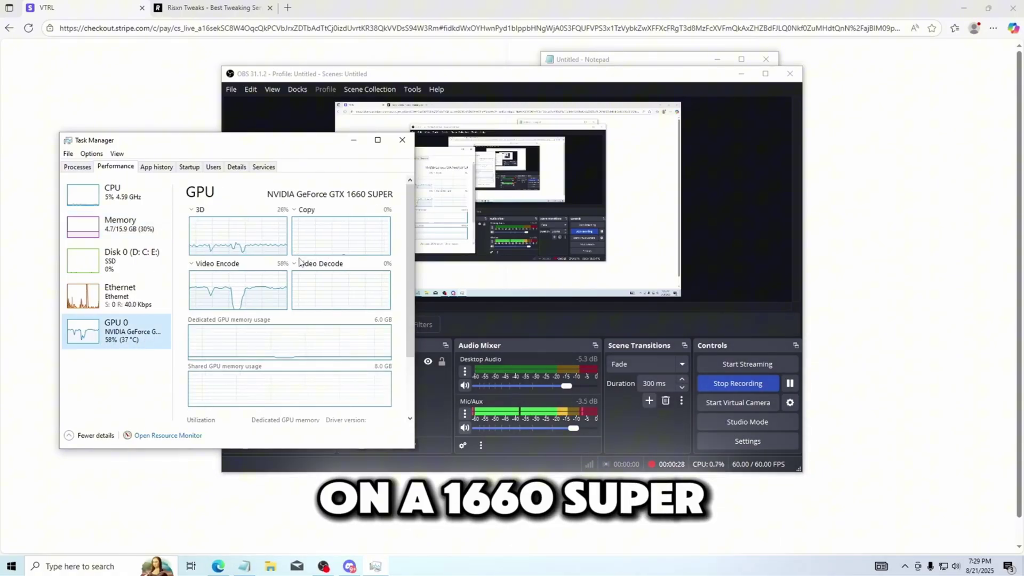
Minimize OBS and Task Manager to reveal VTRL's $41.83 checkout, then switch to Risxn Tweaks
click(741, 73)
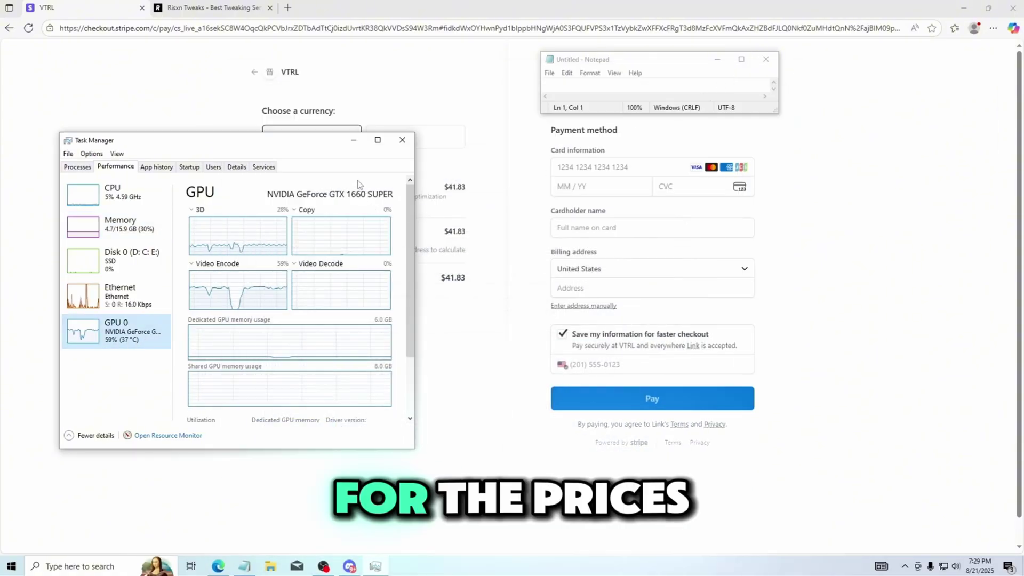
click(353, 140)
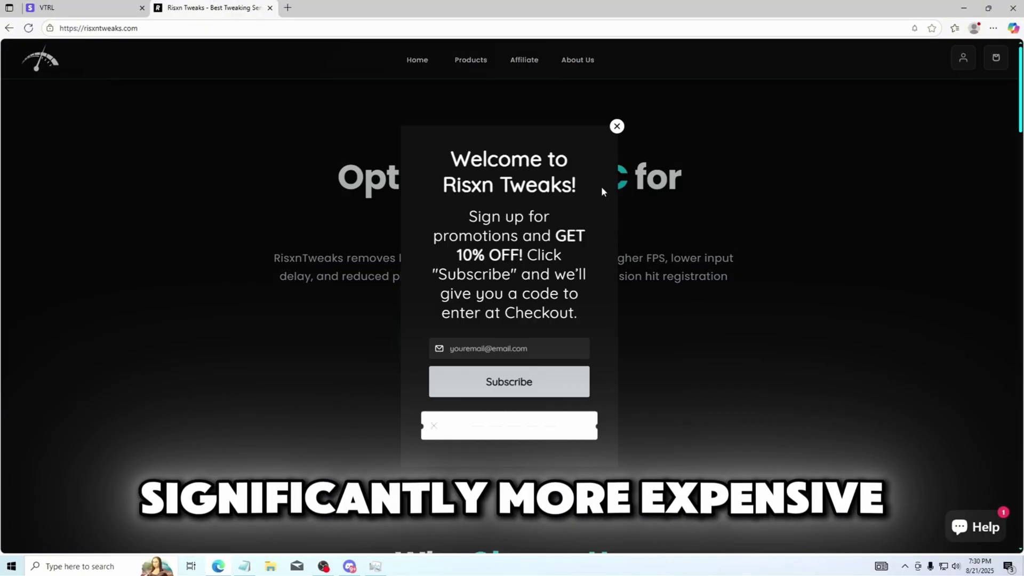
click(615, 126)
Open Extreme Tweaks from Products, enter the Discord username, and add it to the cart
click(475, 60)
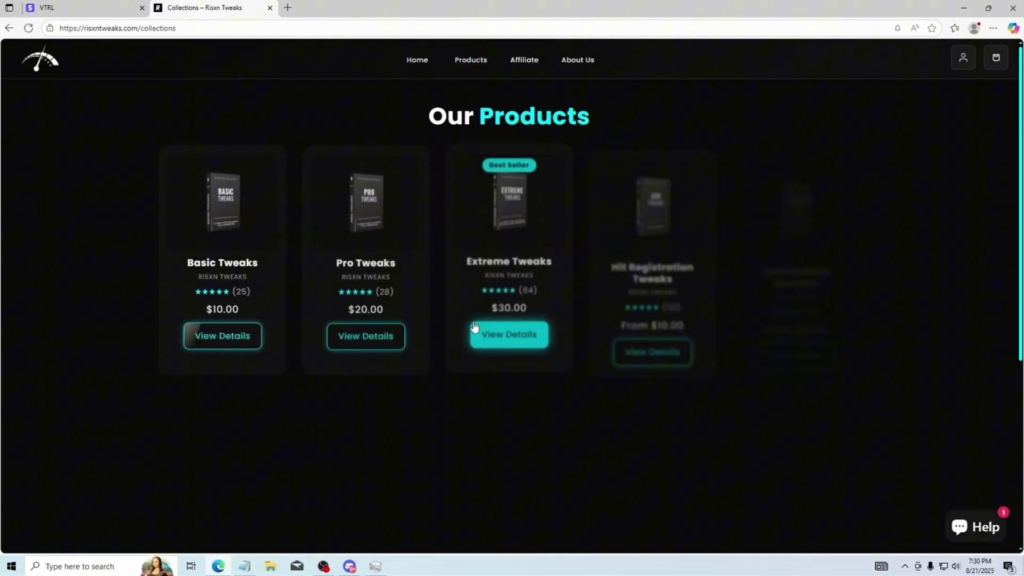
click(539, 334)
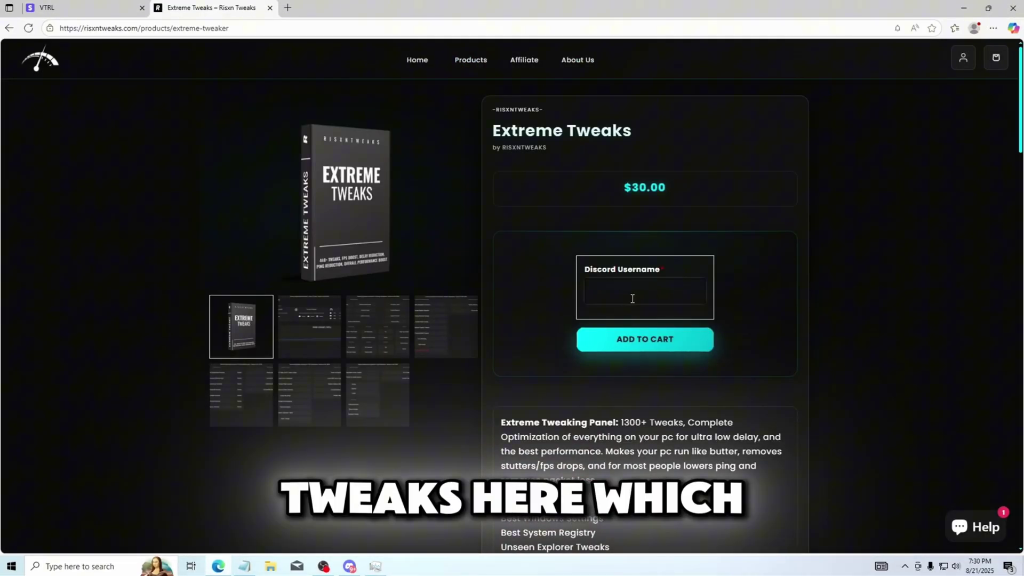
text(gyg)
click(643, 342)
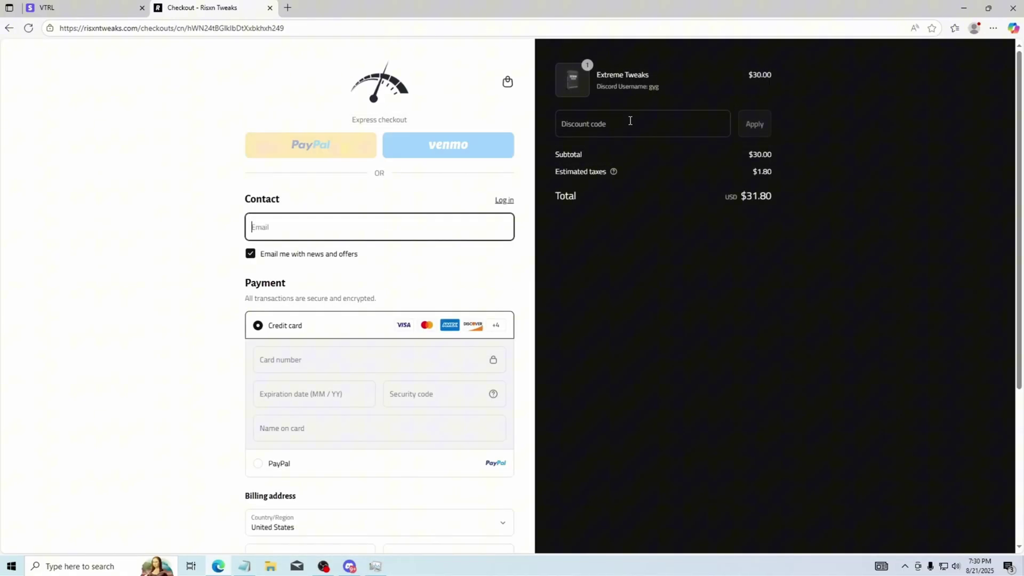
Apply discount code 'hydra' at checkout for a $27.03 total, then minimize the browser
click(630, 122)
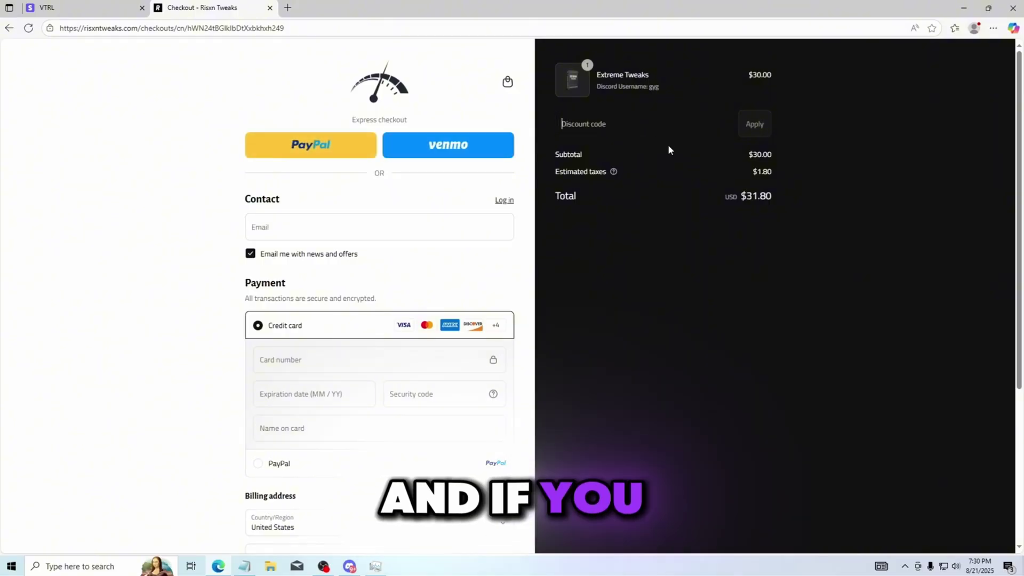
click(601, 130)
text(hydra)
click(759, 132)
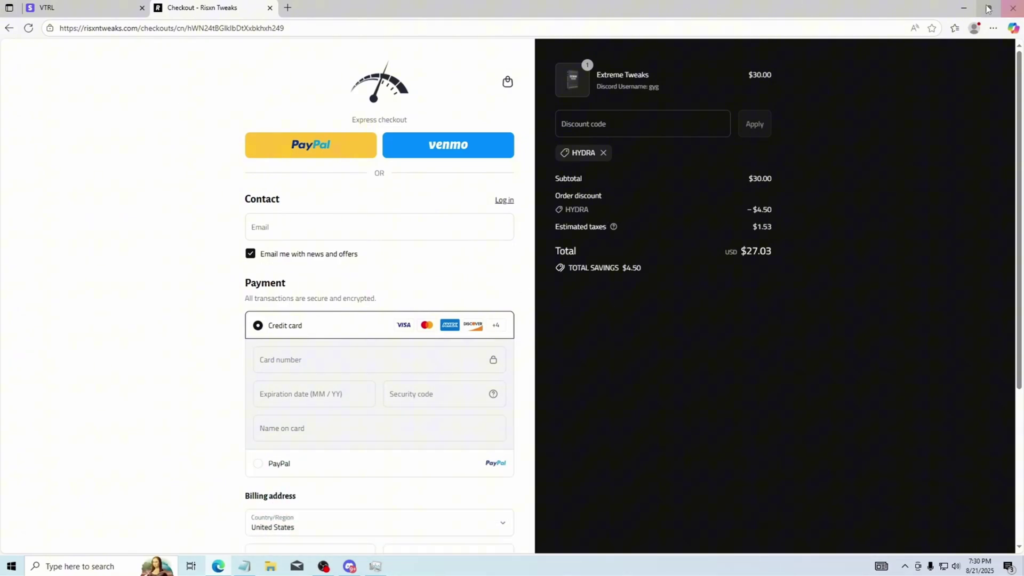
click(964, 7)
Minimize Notepad to leave the bare desktop
click(729, 60)
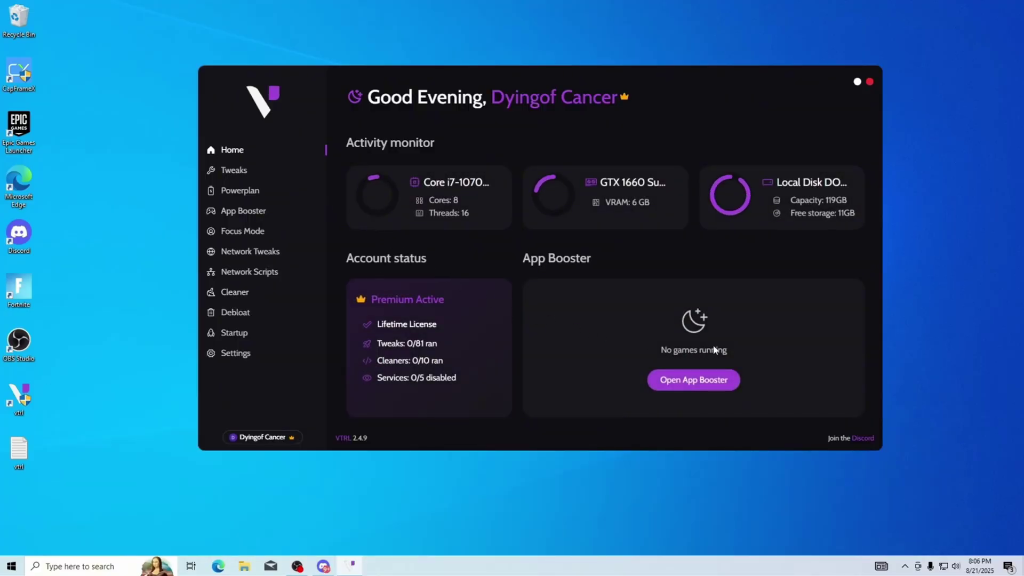
Browse the Tweaks, Power Plan and App Booster pages, choosing Focus Mode's Maximum Performance preset
click(224, 172)
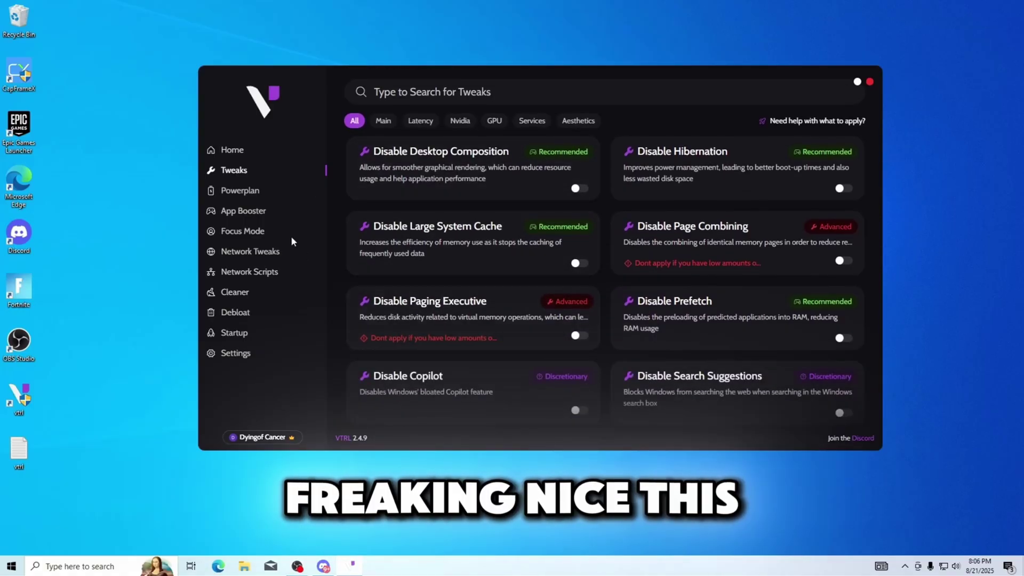
click(256, 192)
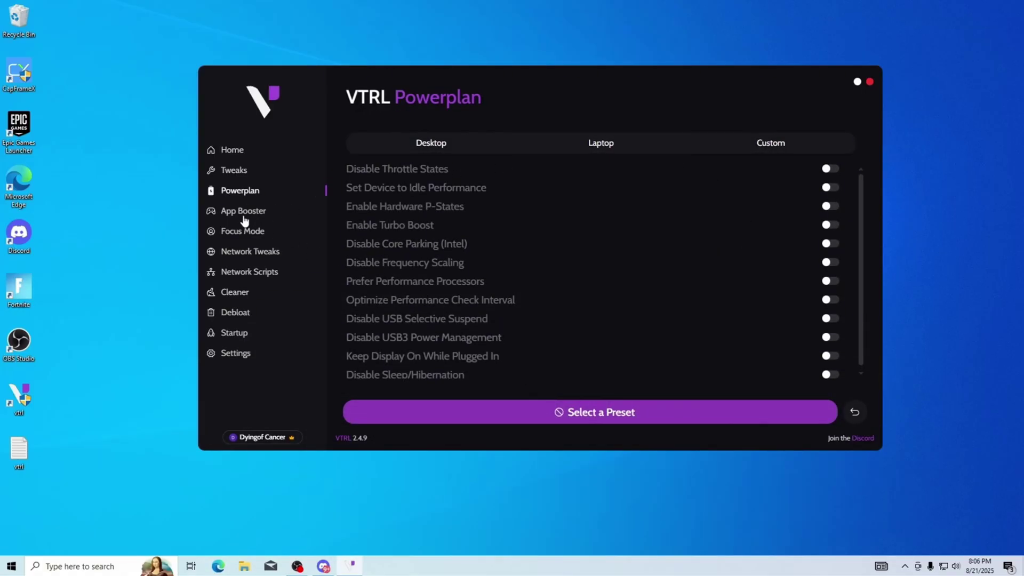
click(245, 213)
click(258, 232)
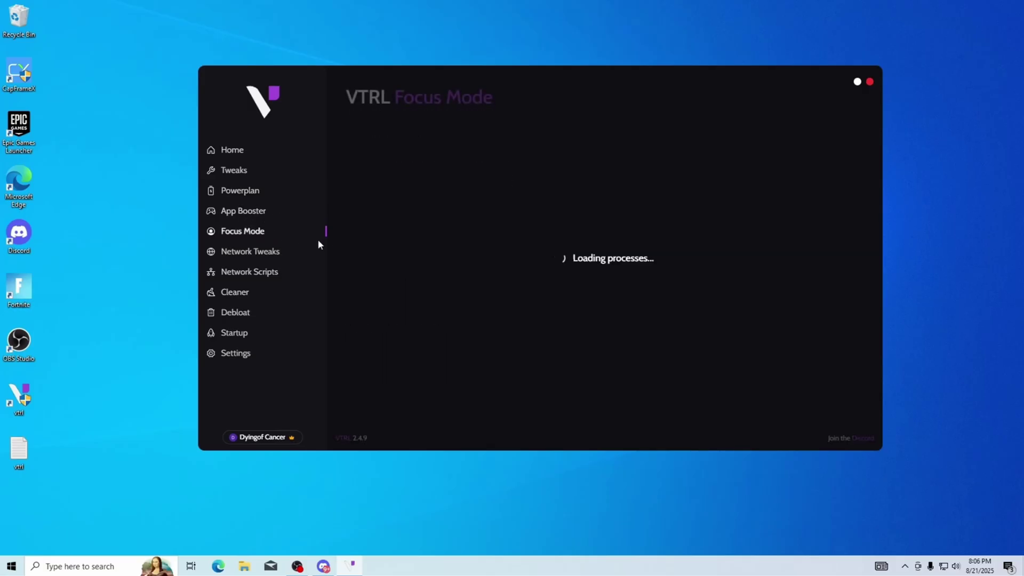
click(743, 296)
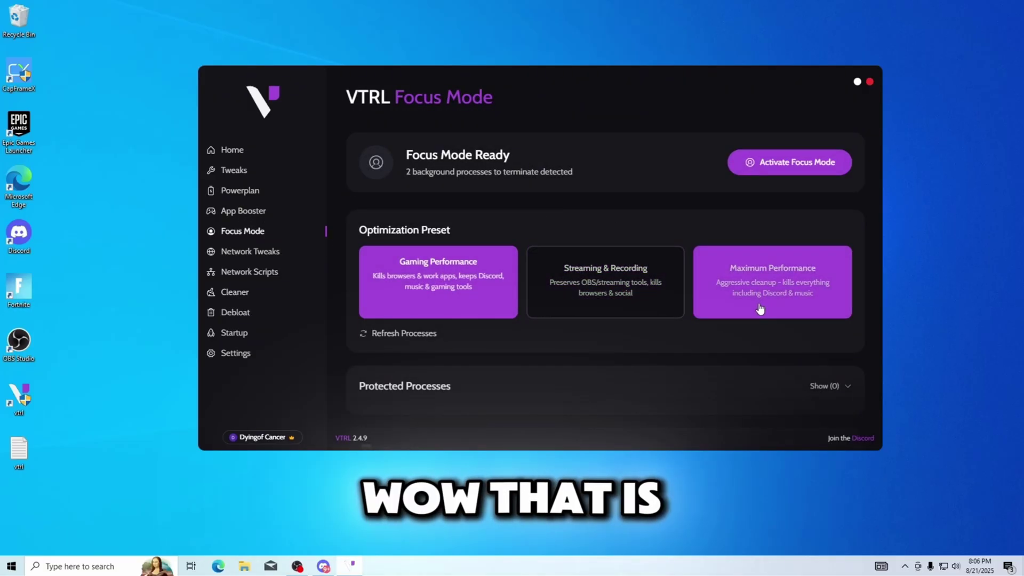
scroll(534, 293, down, 3)
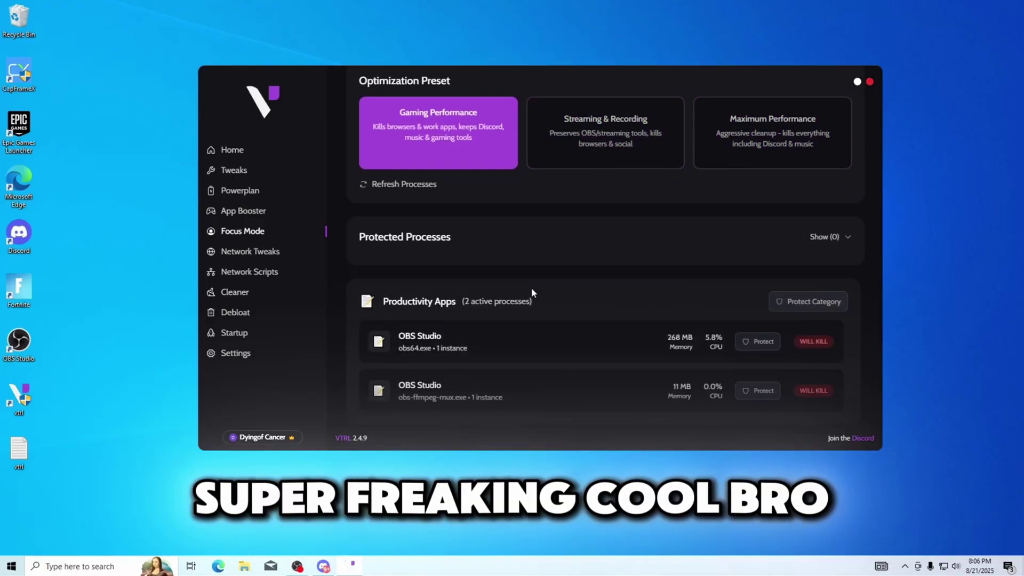
Look through the network tweaks and the Network Scripts page
click(256, 252)
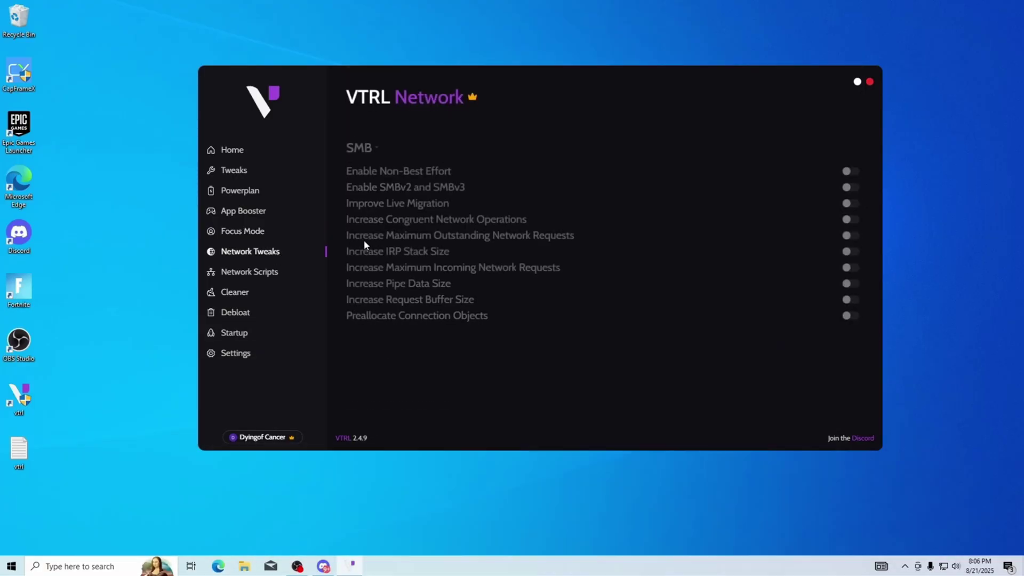
scroll(751, 242, down, 8)
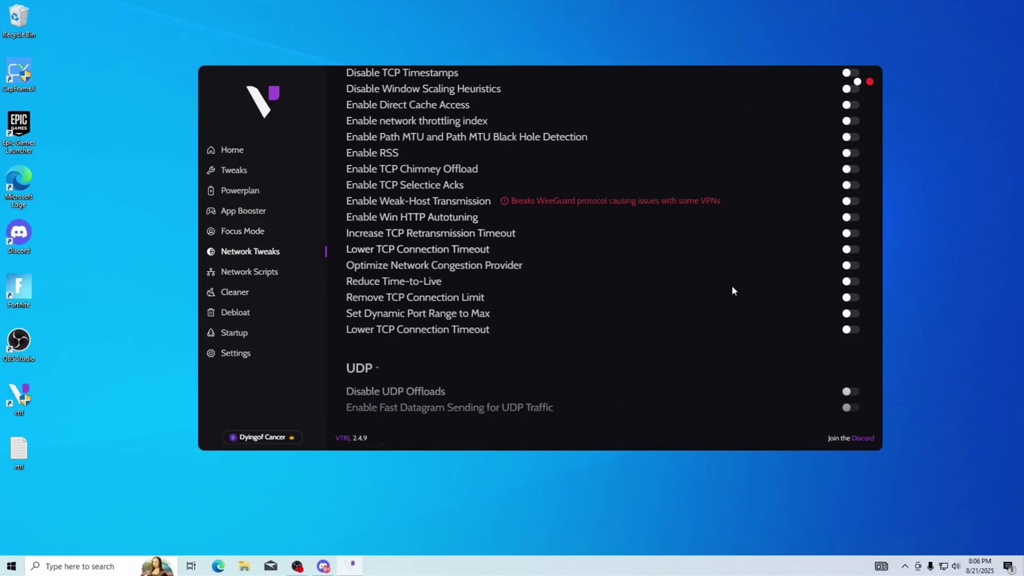
scroll(712, 291, down, 3)
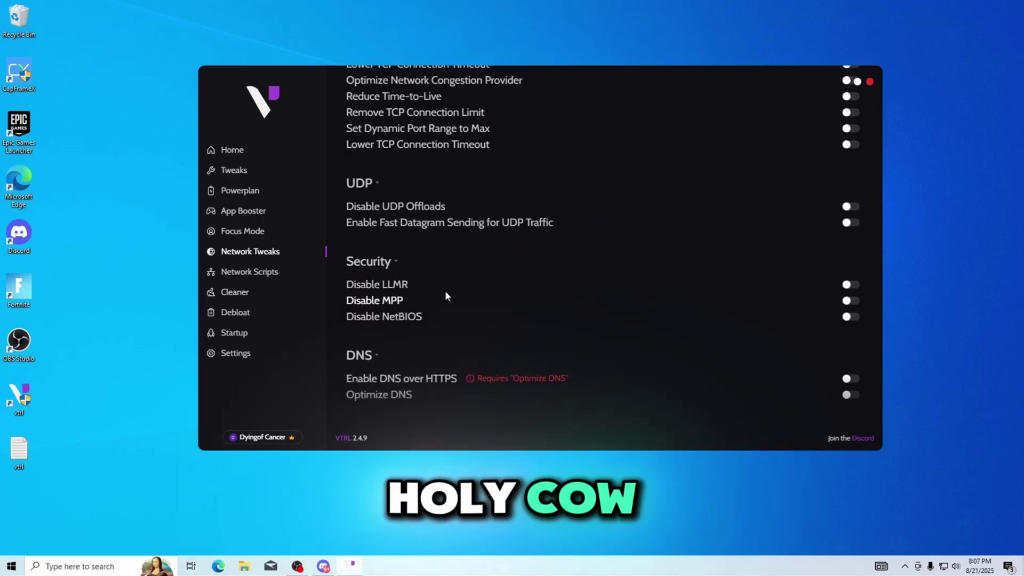
click(250, 272)
scroll(466, 225, down, 2)
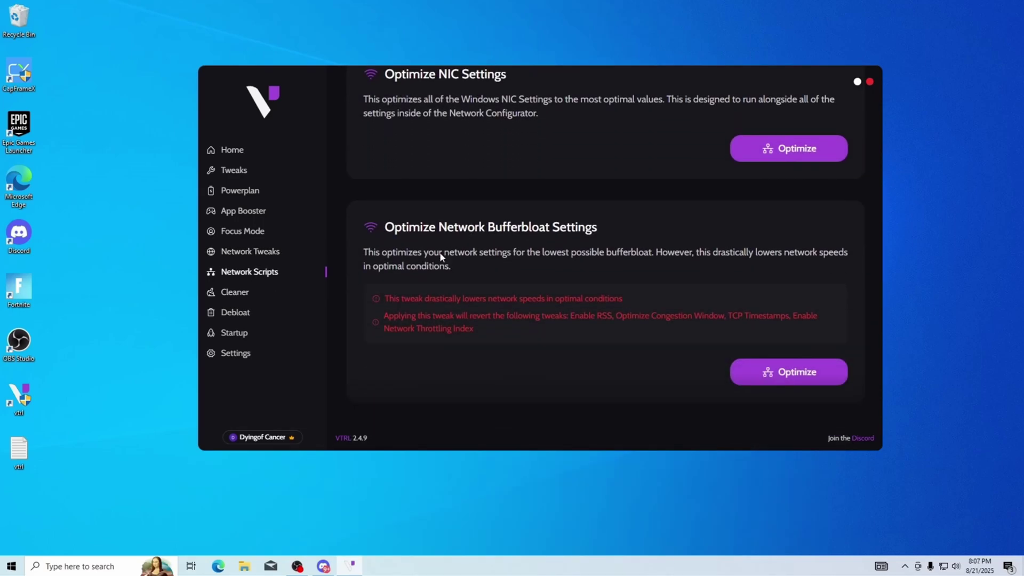
View the Cleaner, Debloat, Settings and Startup pages, then return to Home
click(245, 293)
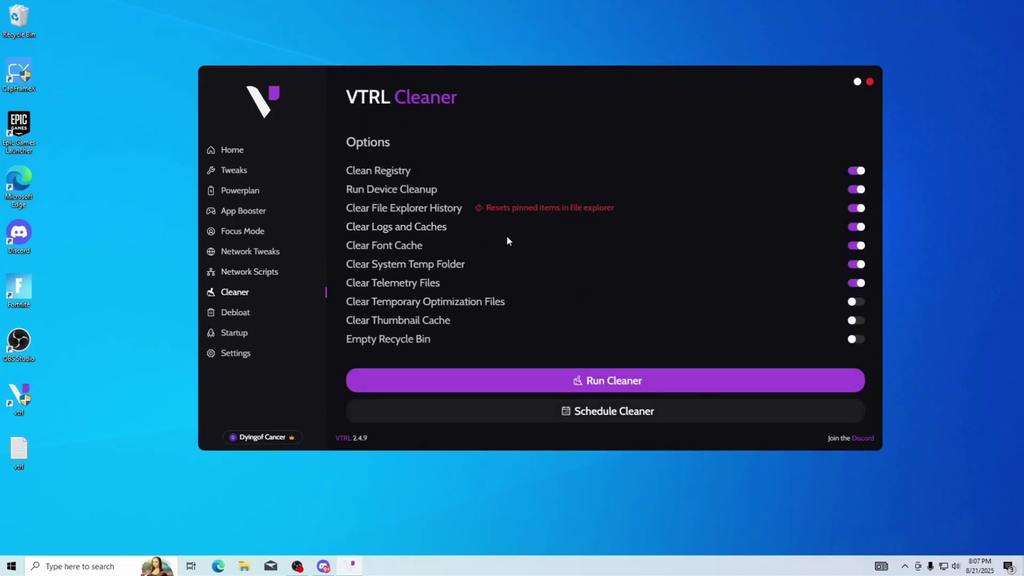
click(238, 315)
scroll(398, 278, down, 8)
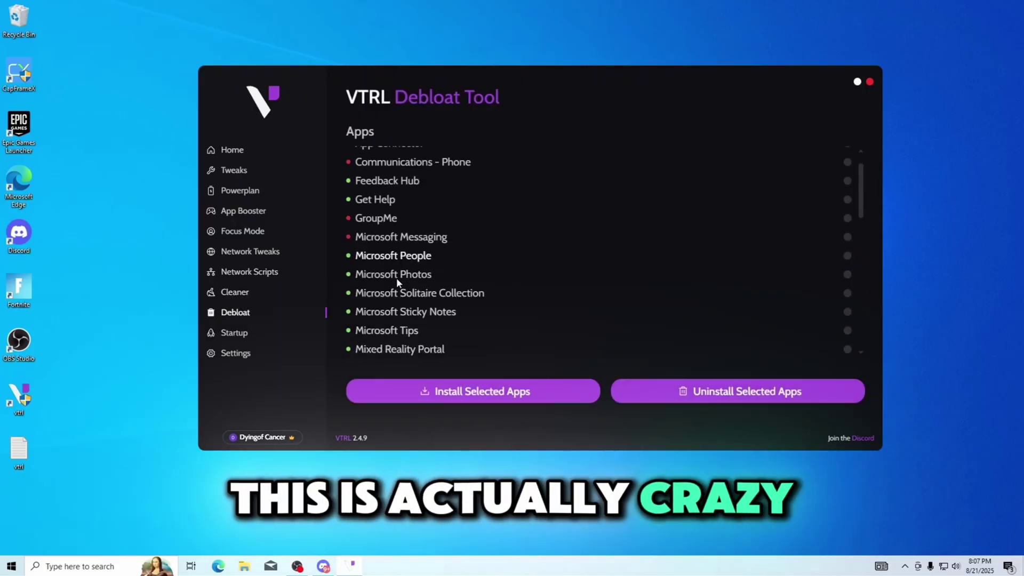
scroll(399, 280, down, 3)
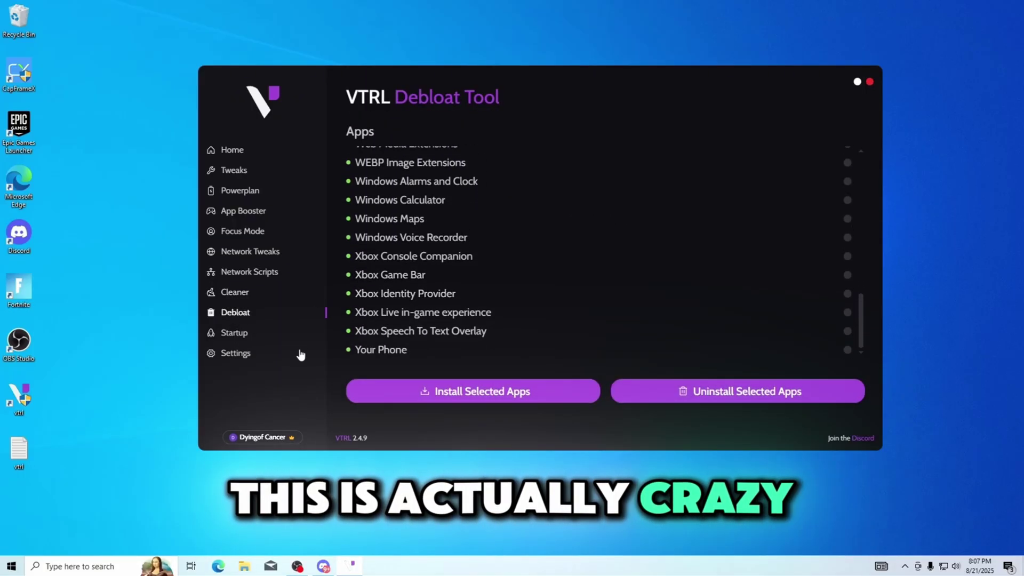
click(240, 351)
click(237, 333)
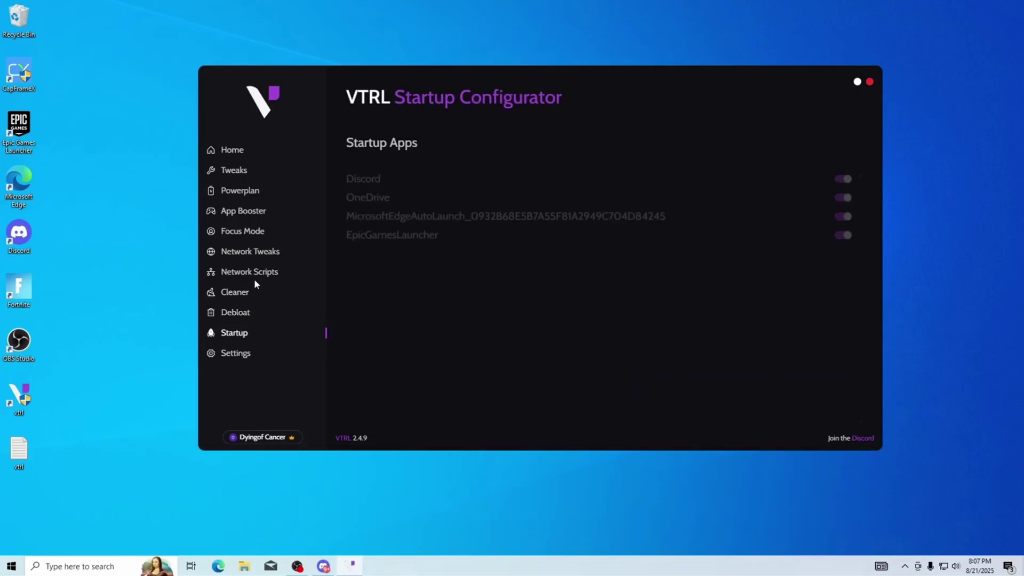
click(233, 151)
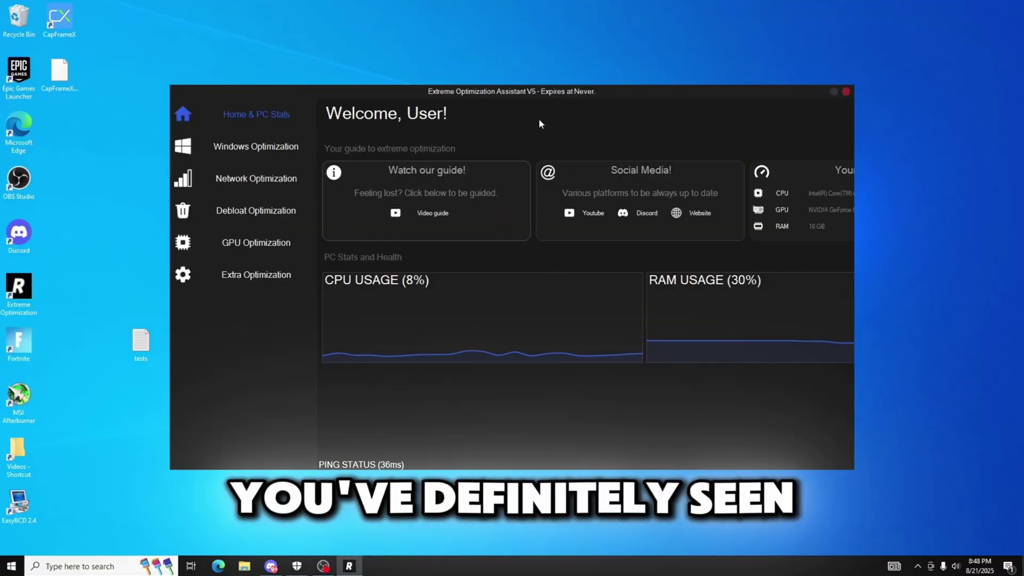
Shift the optimizer window left and browse its Windows, Network, Debloat, GPU and Extra Optimization tweaks
drag(584, 92, 558, 91)
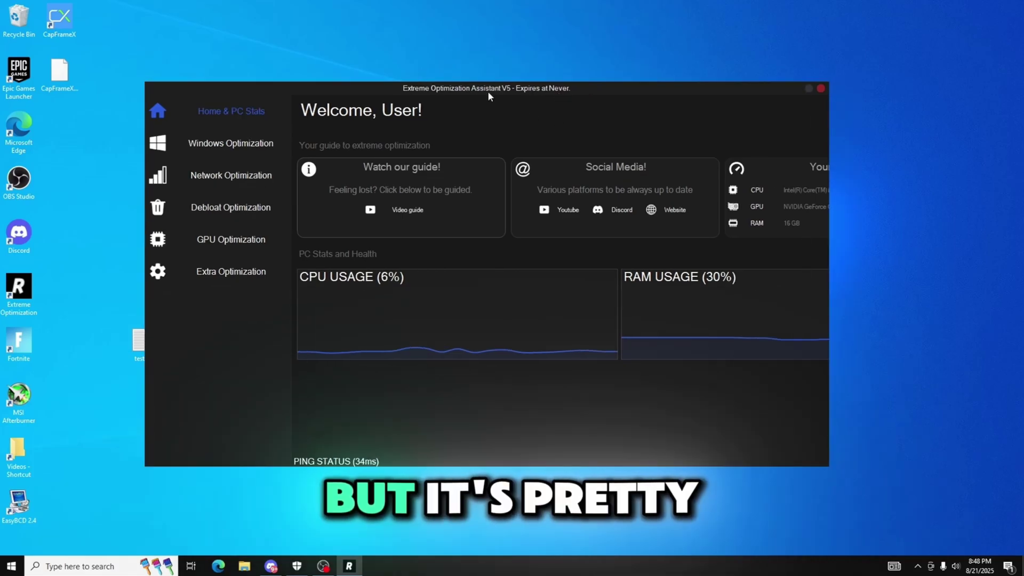
click(250, 142)
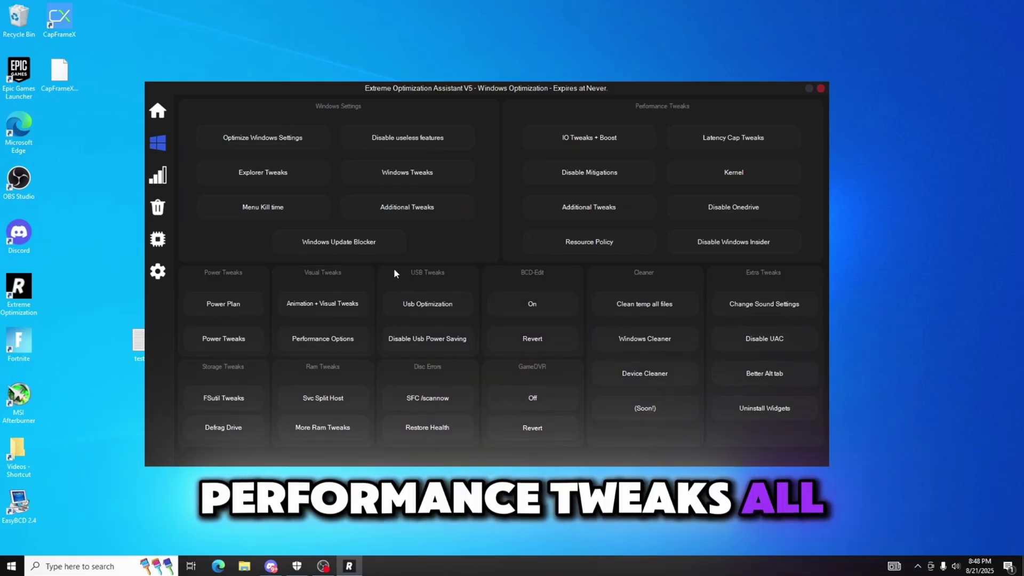
click(176, 176)
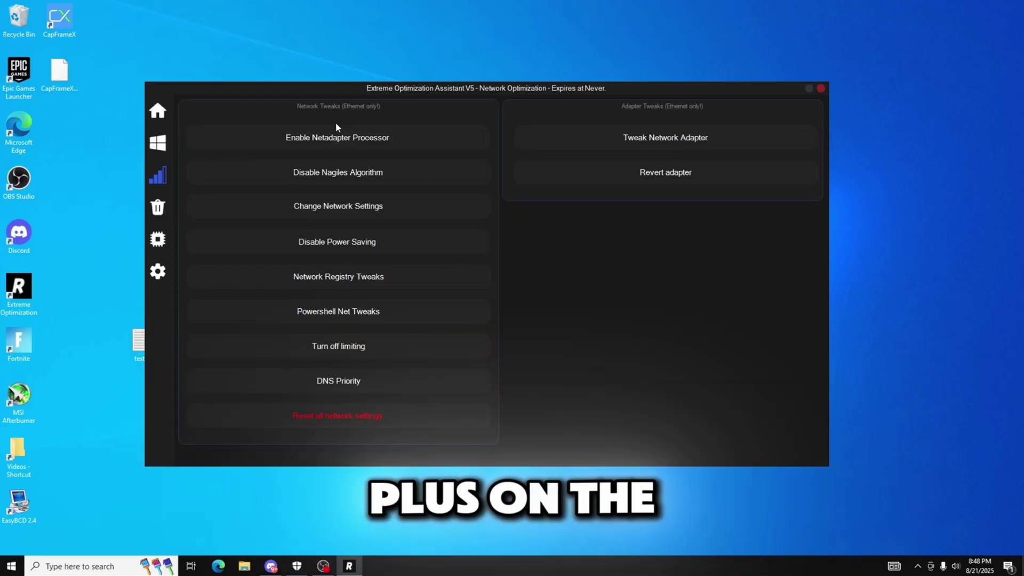
mouse_move(165, 212)
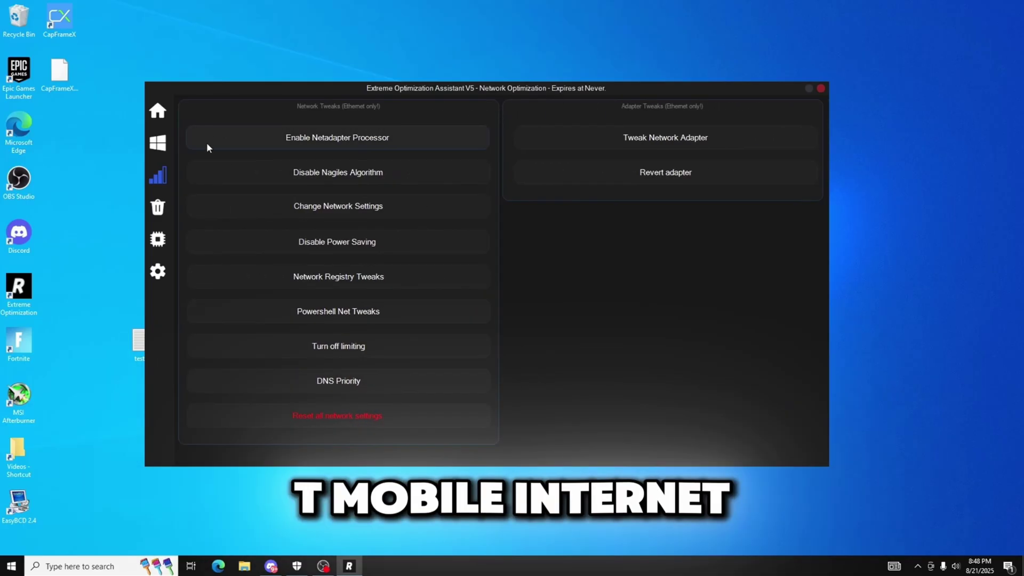
click(186, 211)
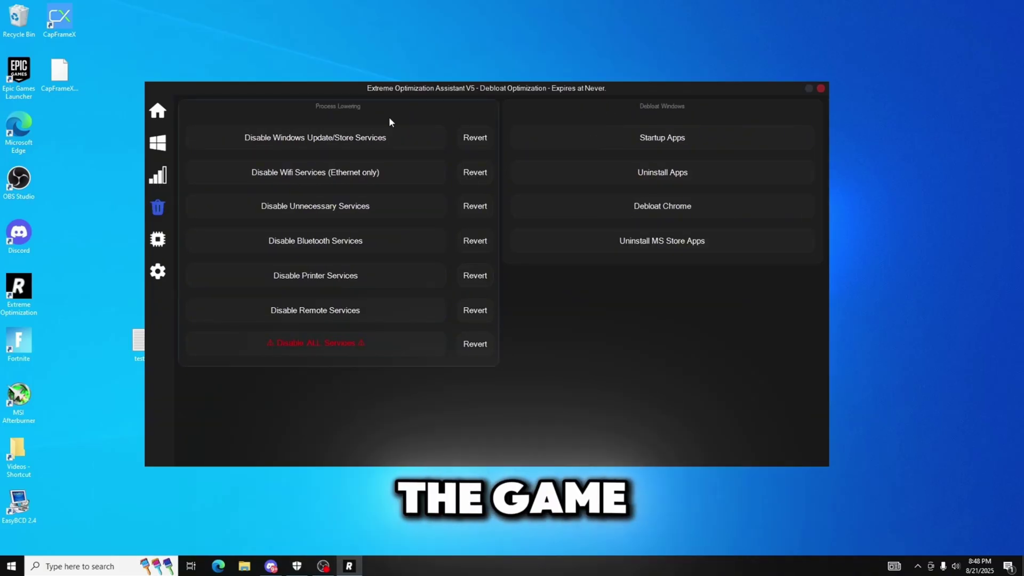
click(158, 239)
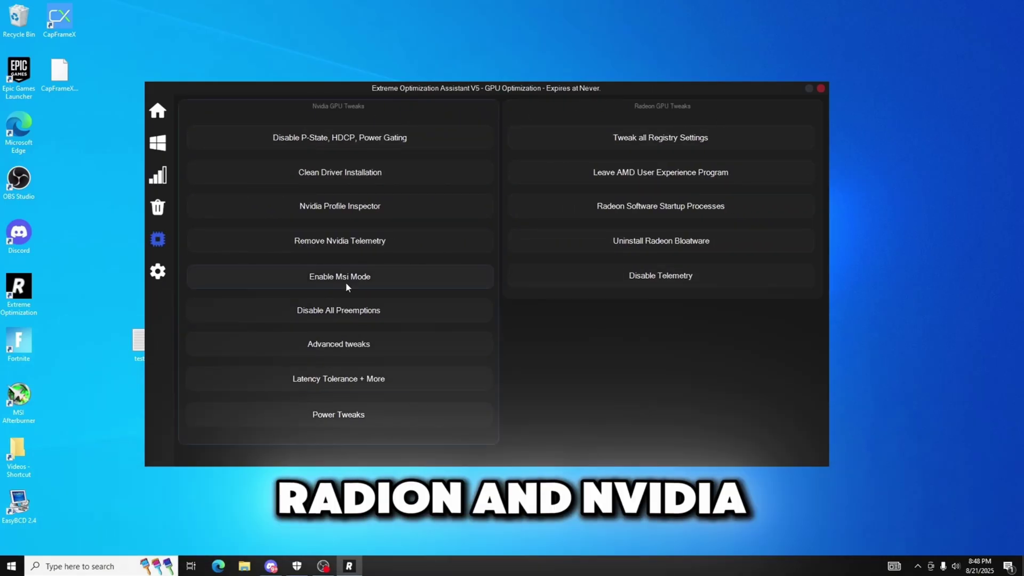
click(199, 261)
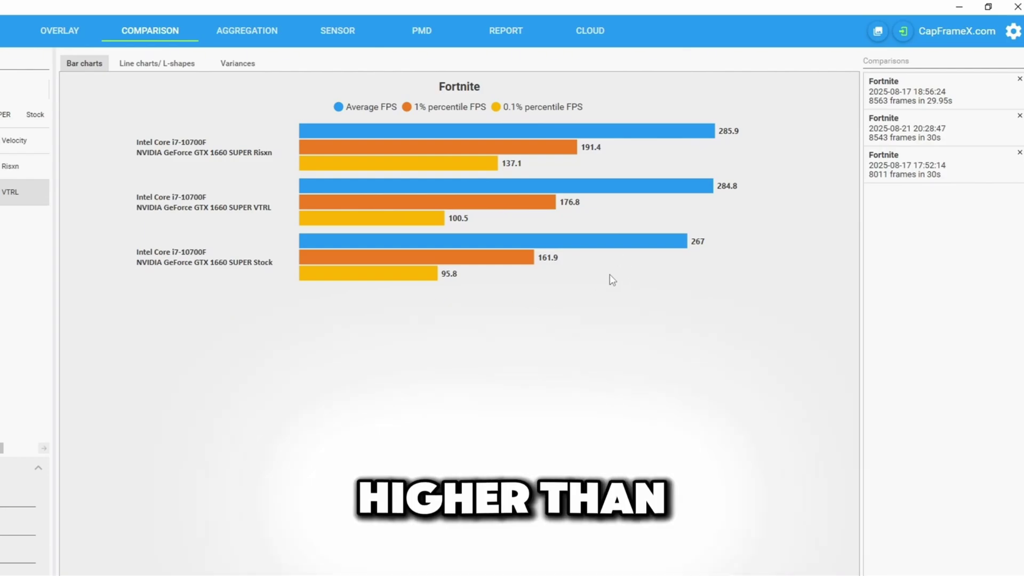
Toggle bar labels to percentages of VTRL, then Stock as baseline, then back to FPS
click(619, 189)
click(581, 235)
click(581, 235)
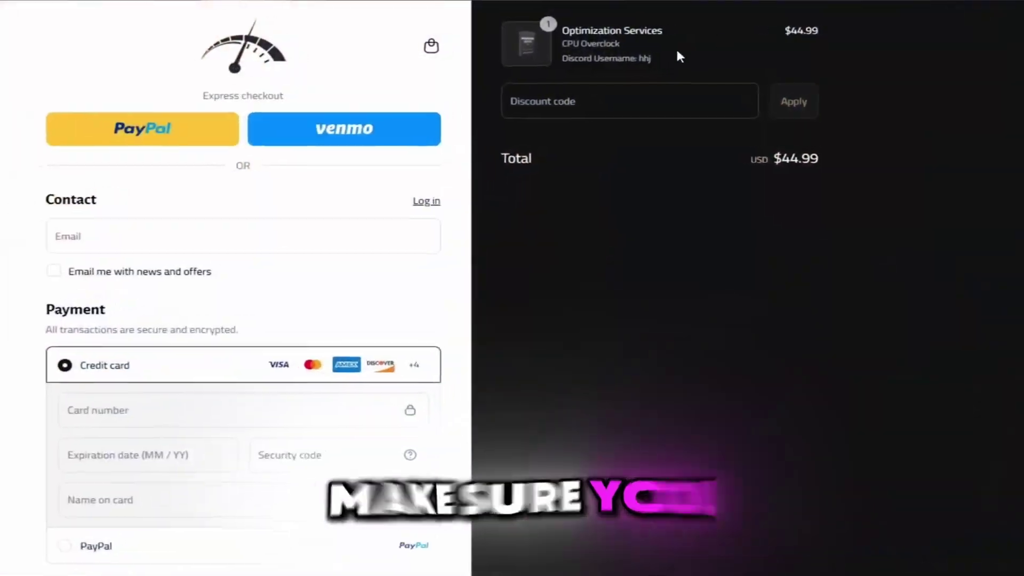
Enter and apply discount code 'hydra', cutting the CPU Overclock order to $38.25
click(630, 104)
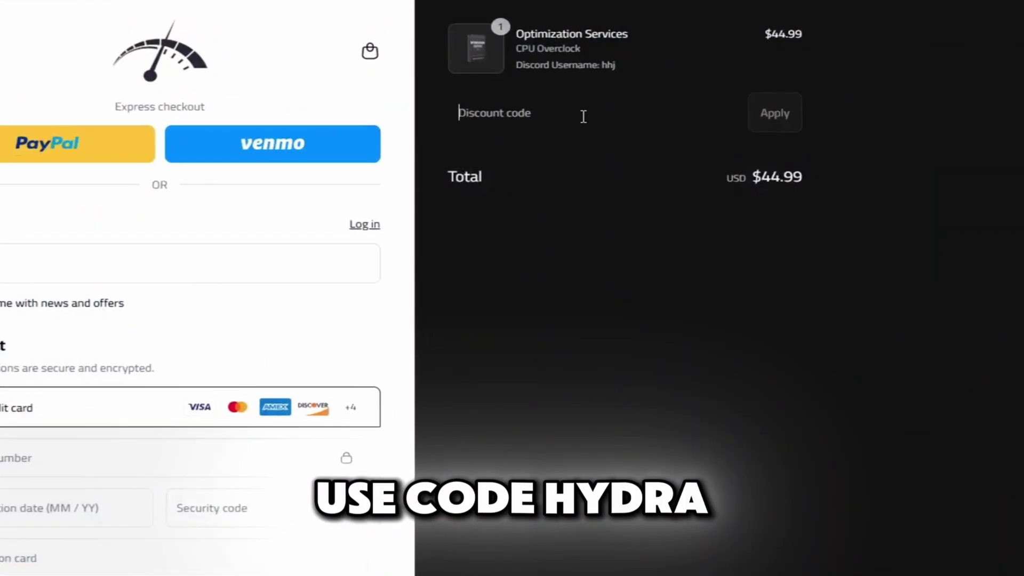
text(hydra)
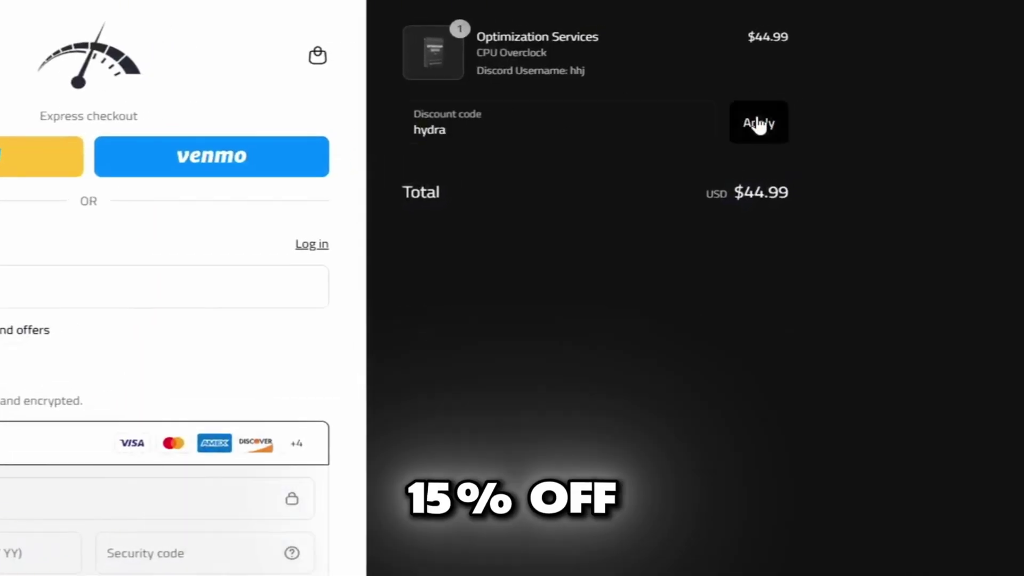
click(758, 123)
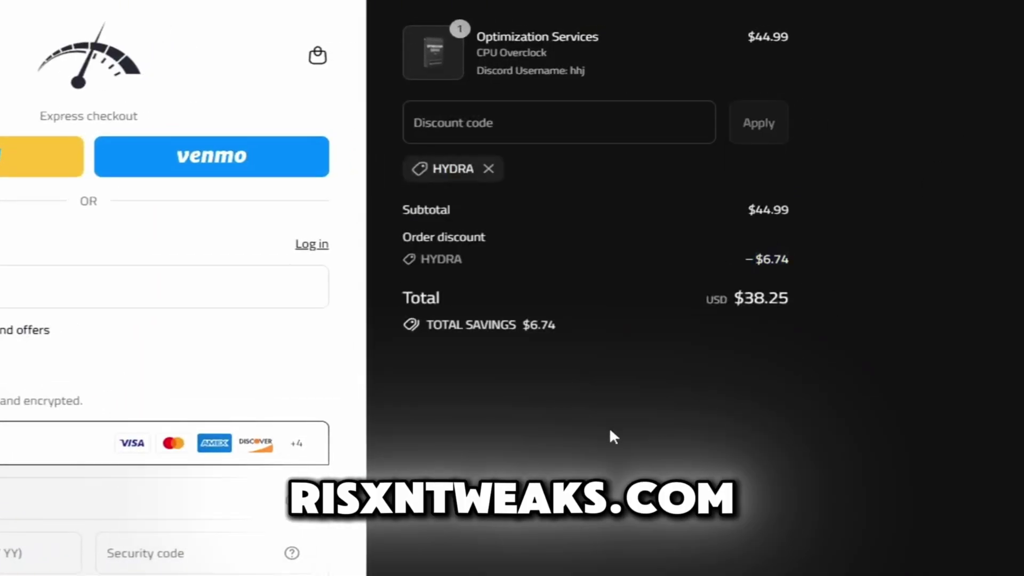